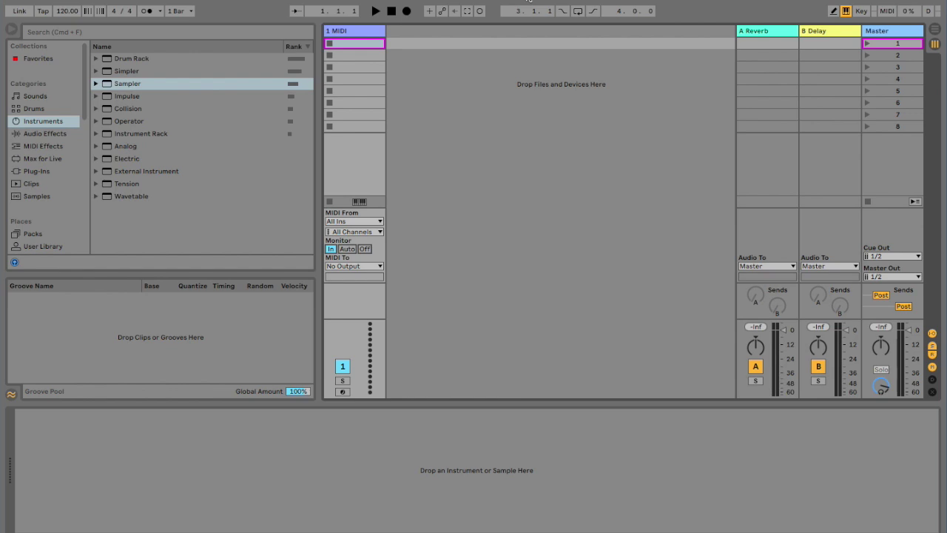
Select the empty 1 MIDI track and show the Drums category in the browser.
left_click(352, 31)
left_click(34, 108)
Load an empty Drum Rack onto track 1 and select pads C1 through D#1 in turn.
left_click_drag(111, 71, 359, 30)
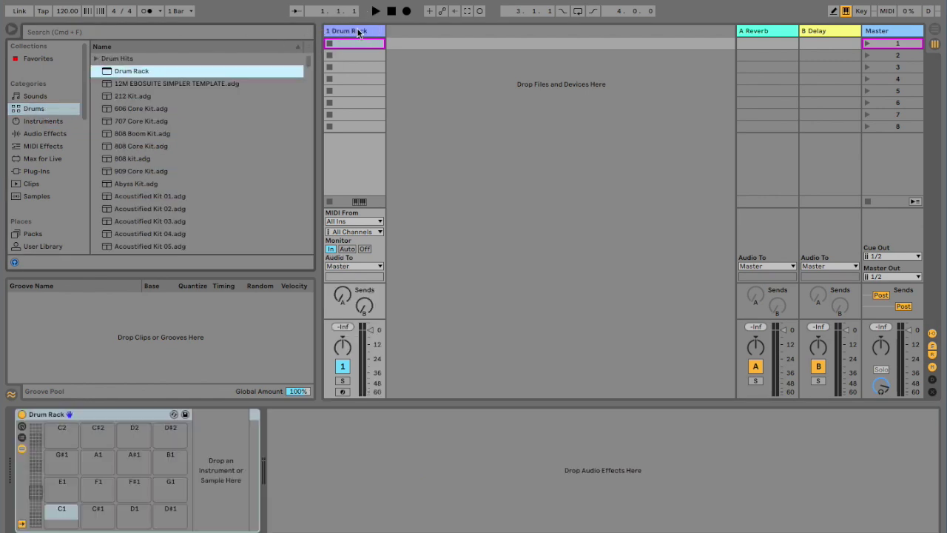
left_click(68, 512)
left_click(58, 481)
left_click(61, 512)
left_click(97, 512)
left_click(137, 514)
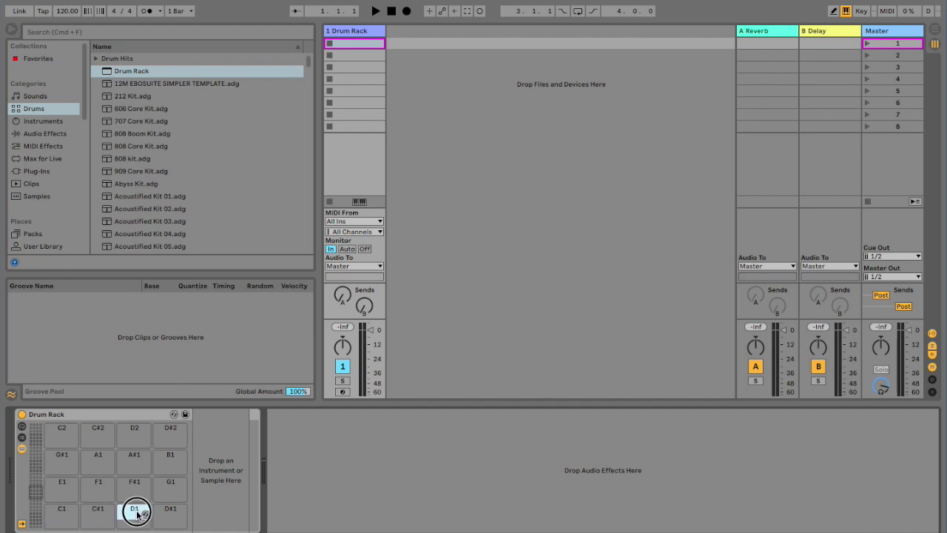
left_click(175, 514)
left_click(62, 512)
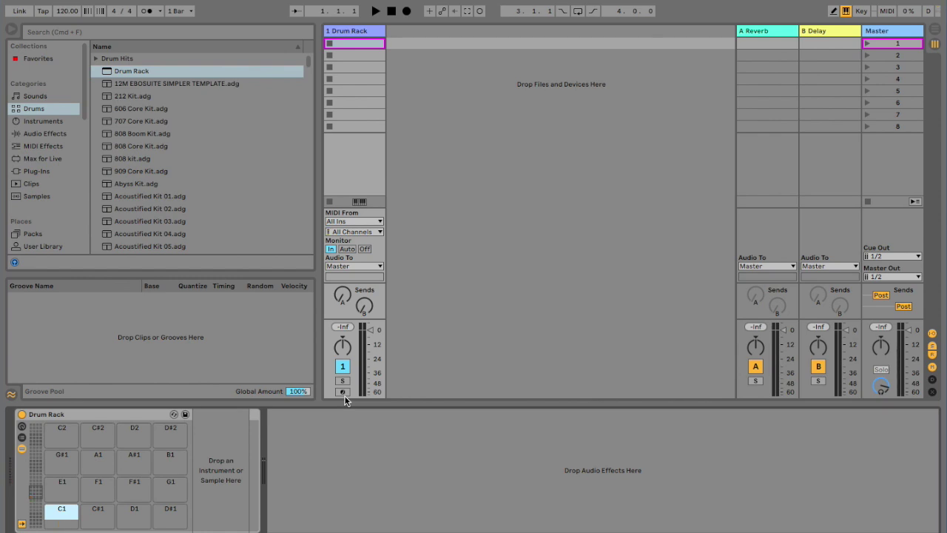
Trigger test notes on the Drum Rack with the S key, then reselect the C1 pad.
key("s")
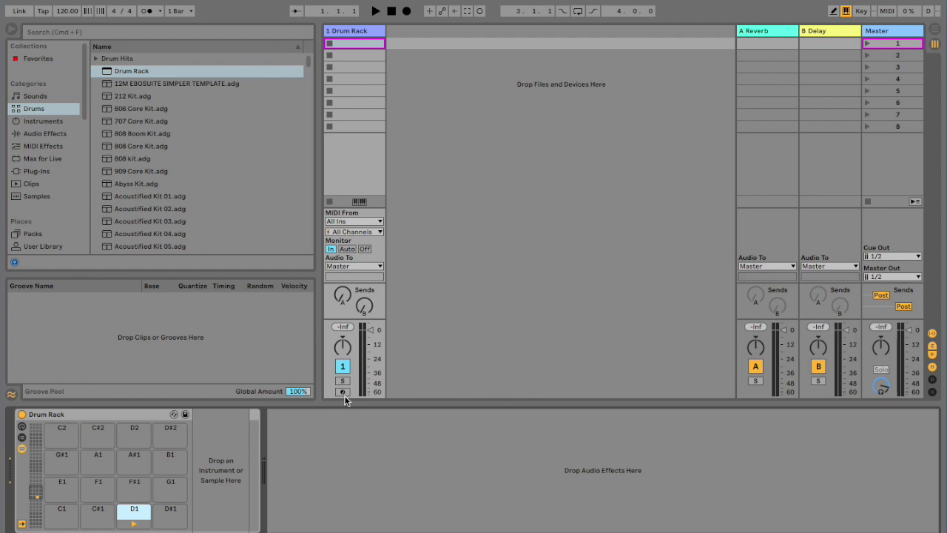
key("s")
key("s")
left_click(62, 514)
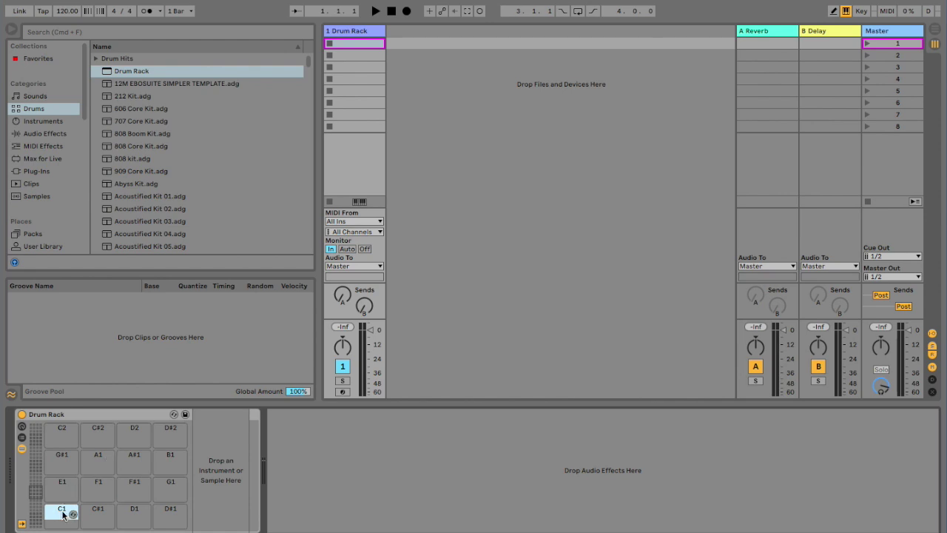
Drop a Sampler from the Instruments list onto the C1 pad and select it.
left_click(57, 123)
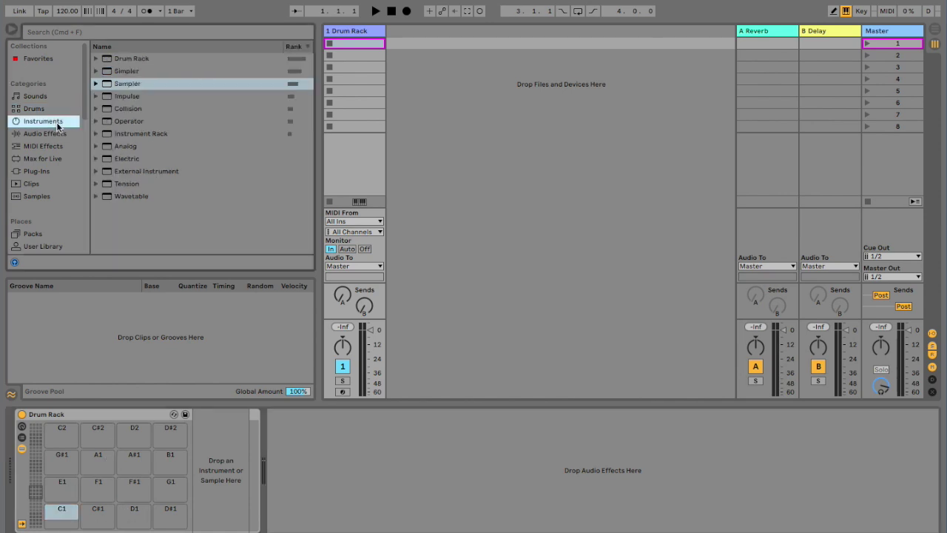
left_click(122, 85)
left_click_drag(122, 88, 60, 517)
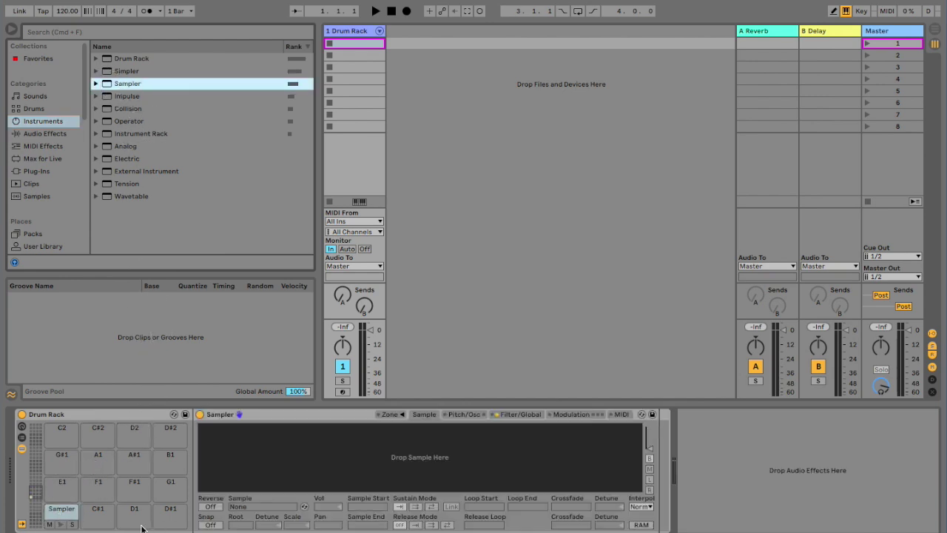
left_click(57, 516)
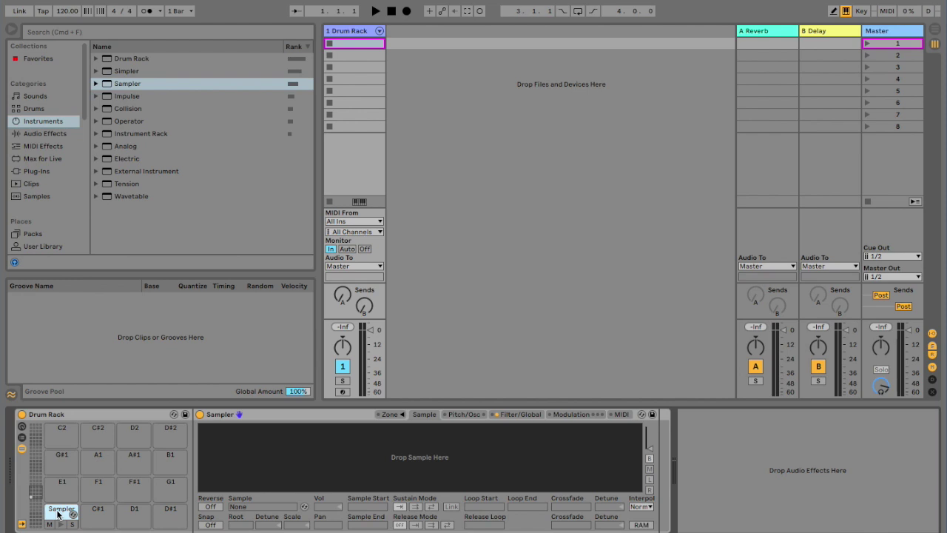
Rename the C1 pad to 'Kick'.
right_click(58, 513)
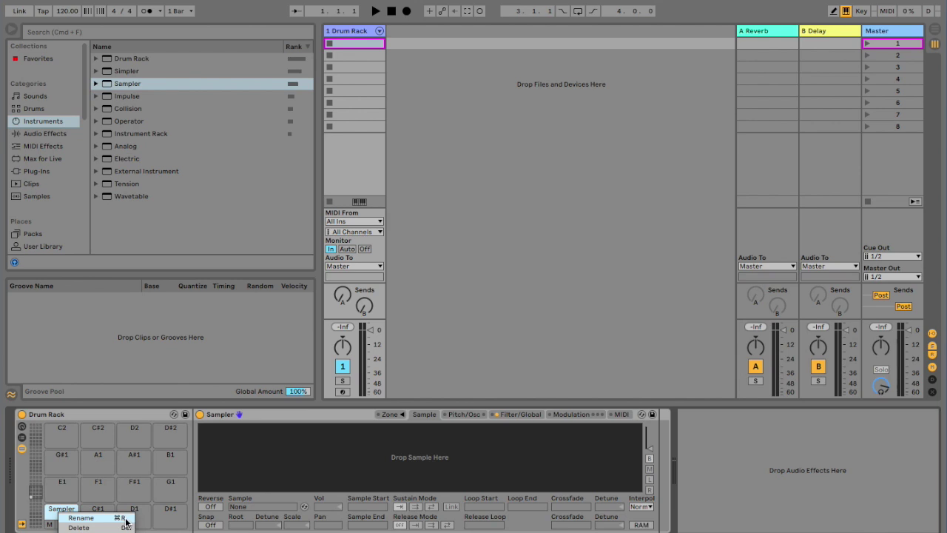
left_click(104, 521)
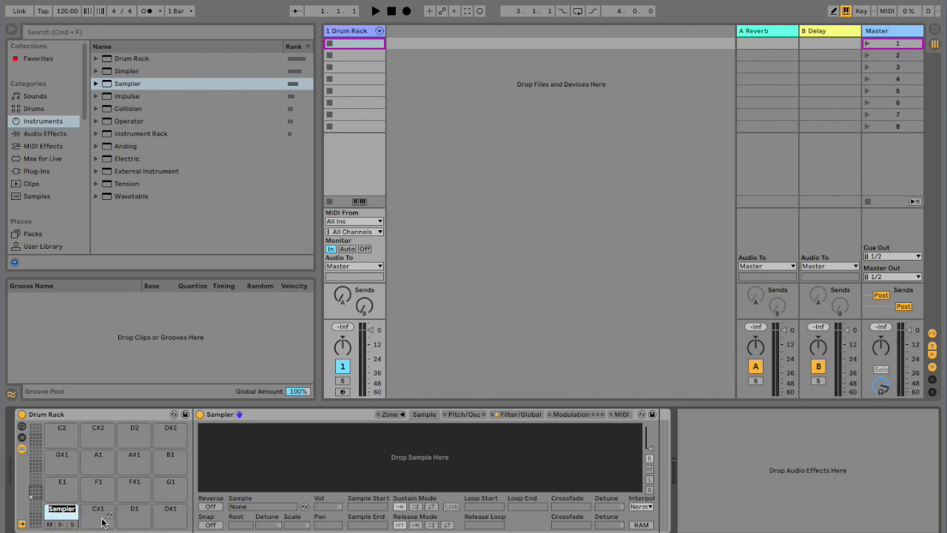
type("Kick")
Delete the Sampler device from the Kick chain and reselect the Kick pad.
left_click(351, 412)
key("Delete")
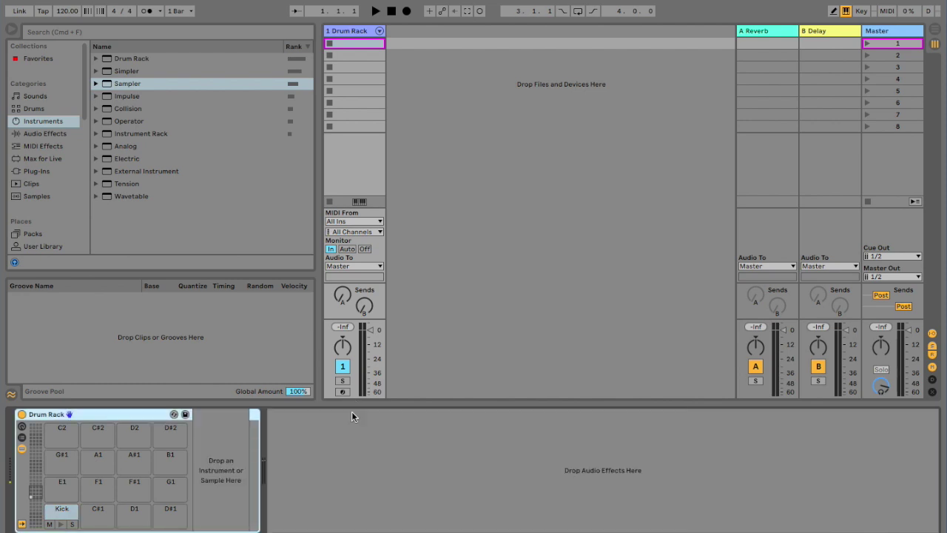
left_click(57, 516)
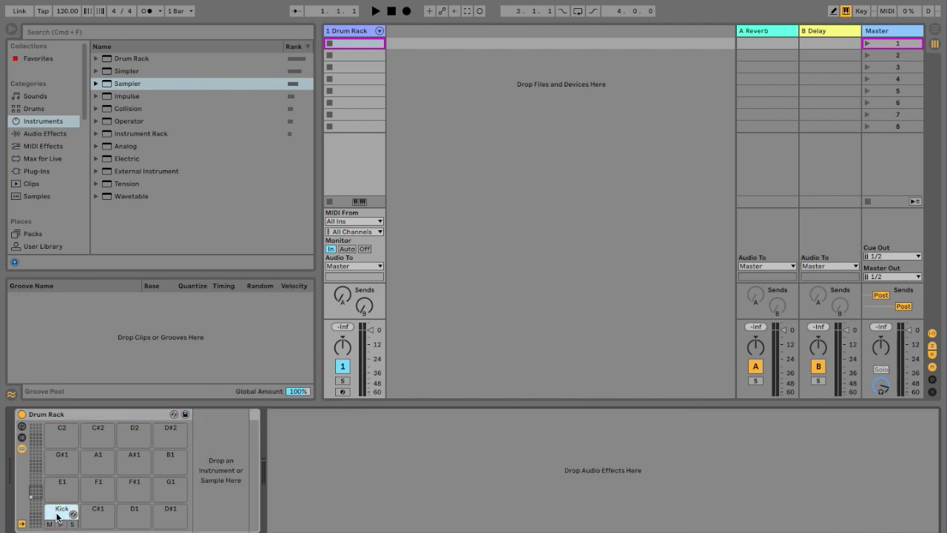
Drop a Sampler onto pad D1 and rename it 'Snare'.
left_click_drag(101, 83, 136, 518)
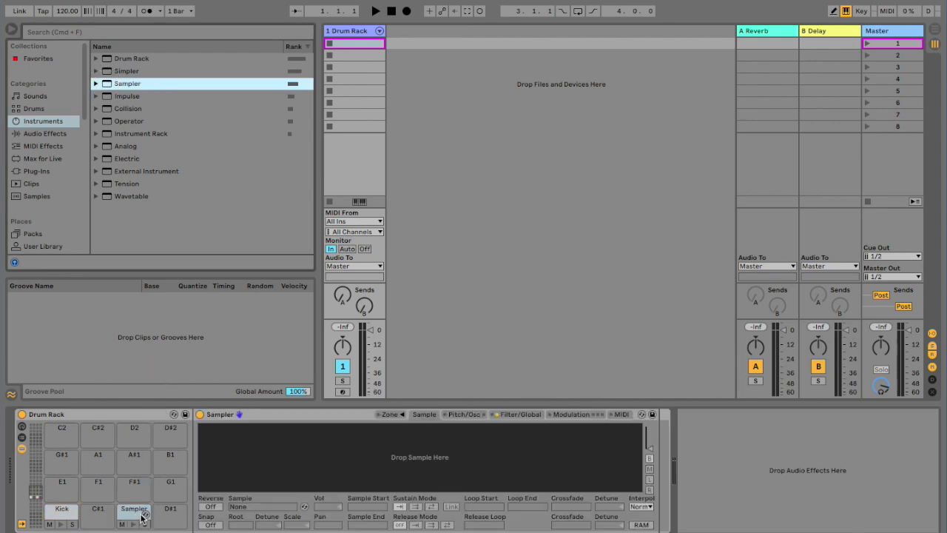
right_click(135, 518)
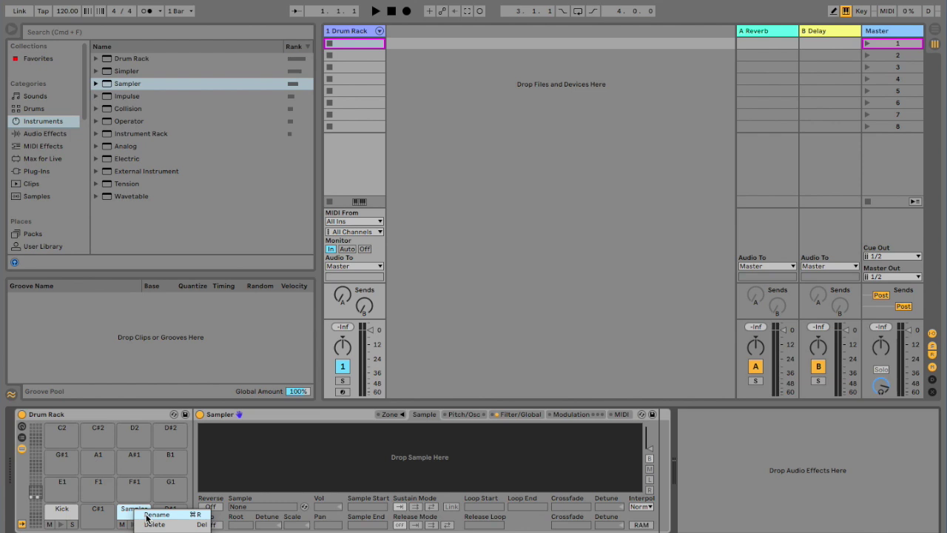
left_click(151, 514)
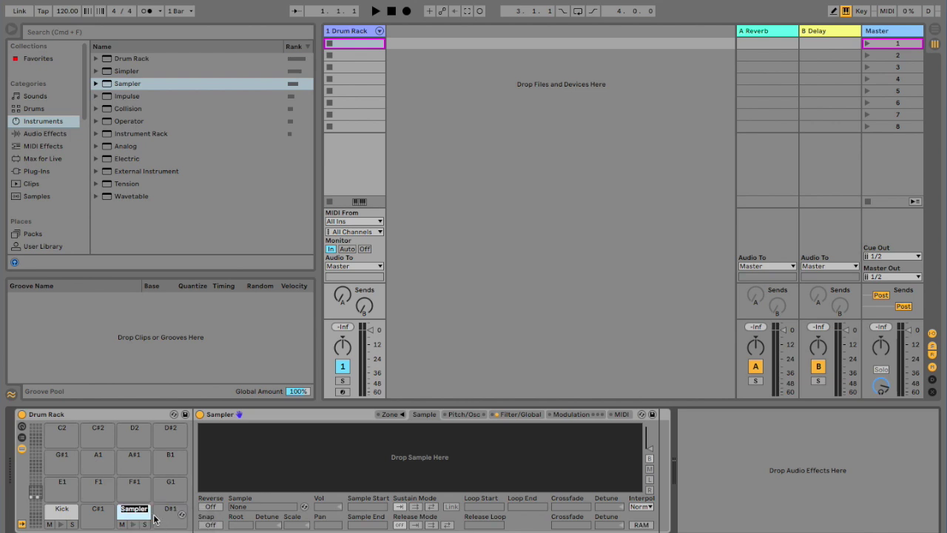
type("Snare")
Delete the Sampler device from the Snare chain and reselect the Snare pad.
left_click(278, 416)
key("Delete")
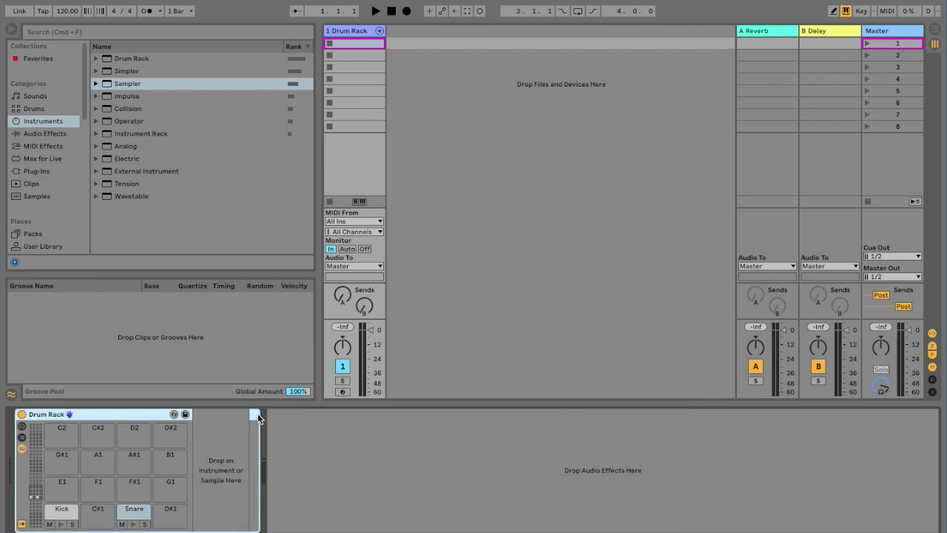
left_click(130, 518)
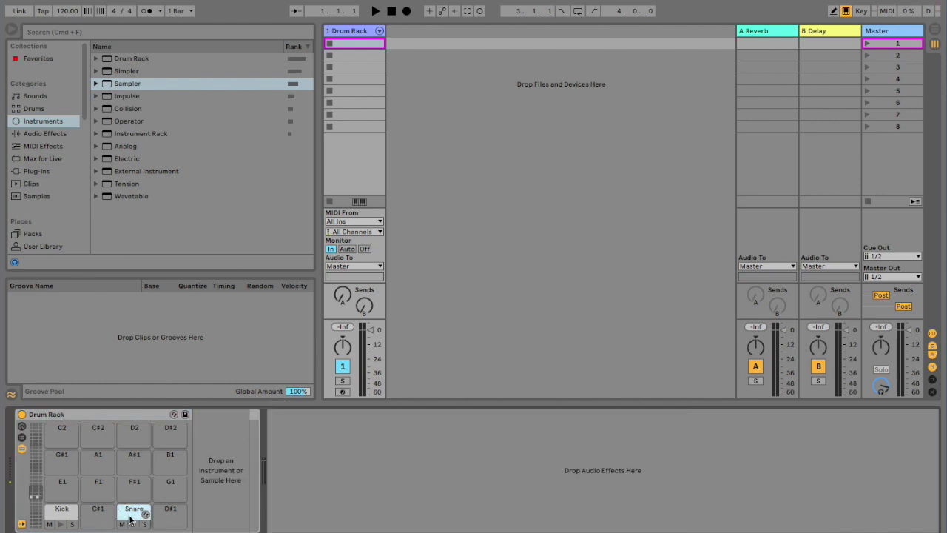
key("a")
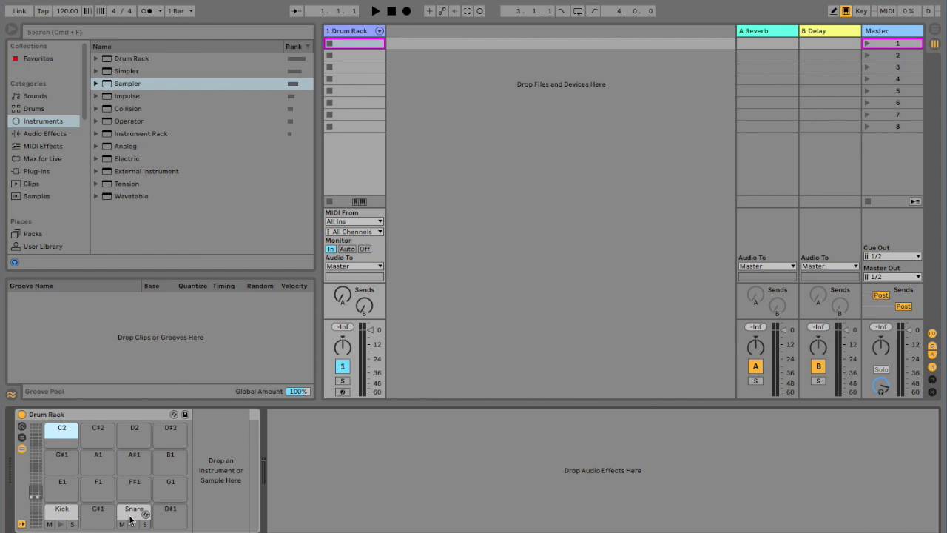
key("g")
key("f")
key("p")
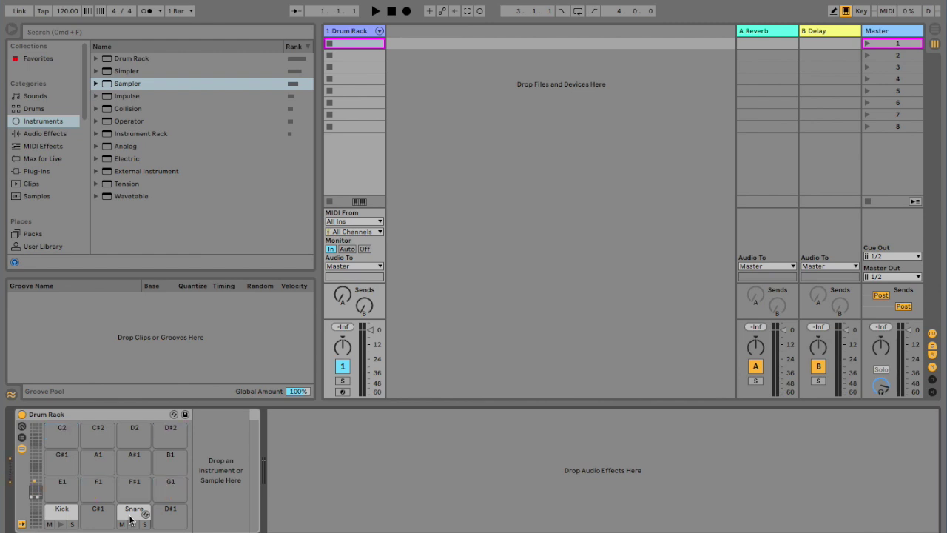
key("o")
Save the kit as the Drum Rack.adg preset, then delete the rack from track 1.
left_click(185, 415)
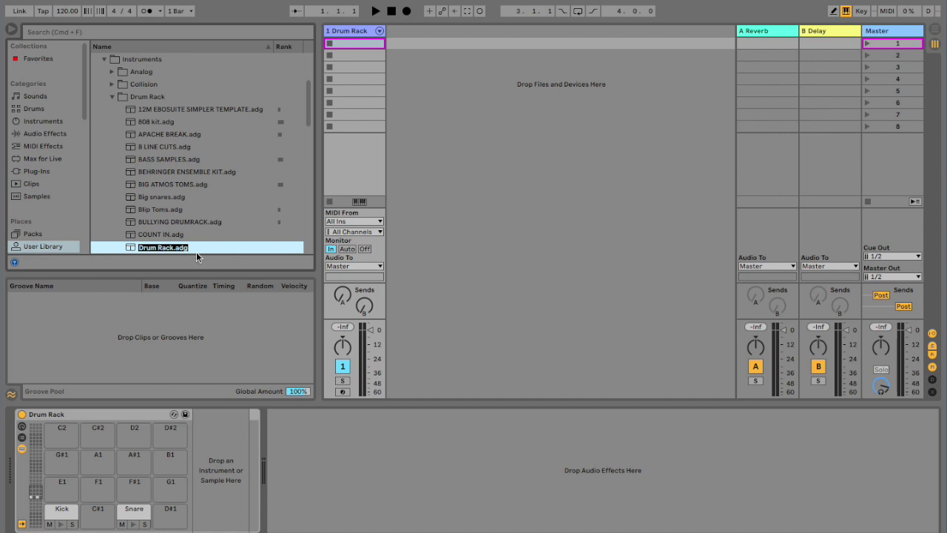
left_click(186, 438)
key("Delete")
scroll(190, 207, "down", 5)
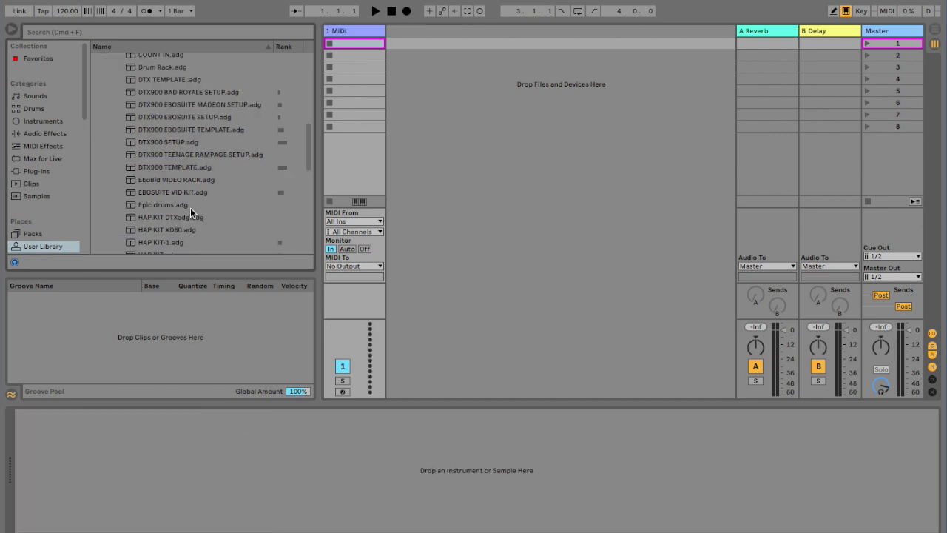
scroll(190, 212, "up", 2)
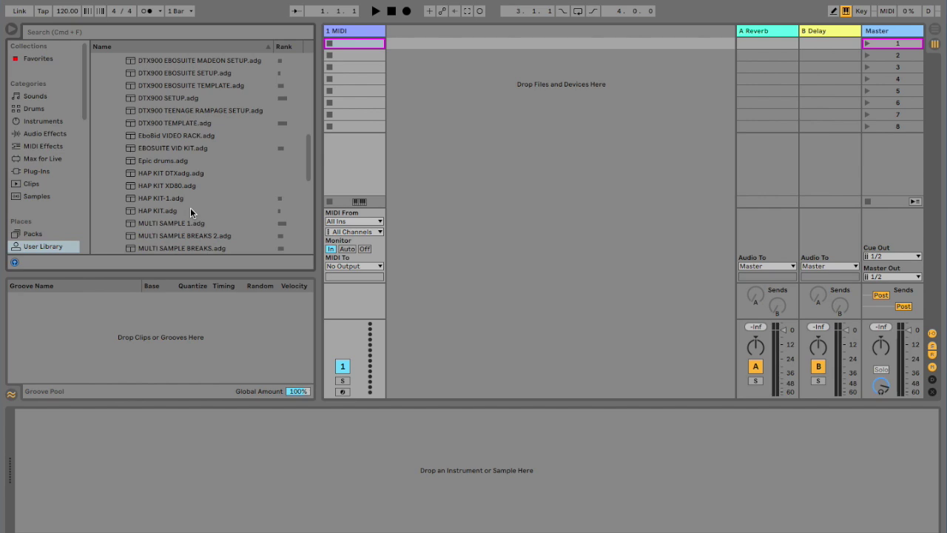
scroll(190, 213, "down", 1)
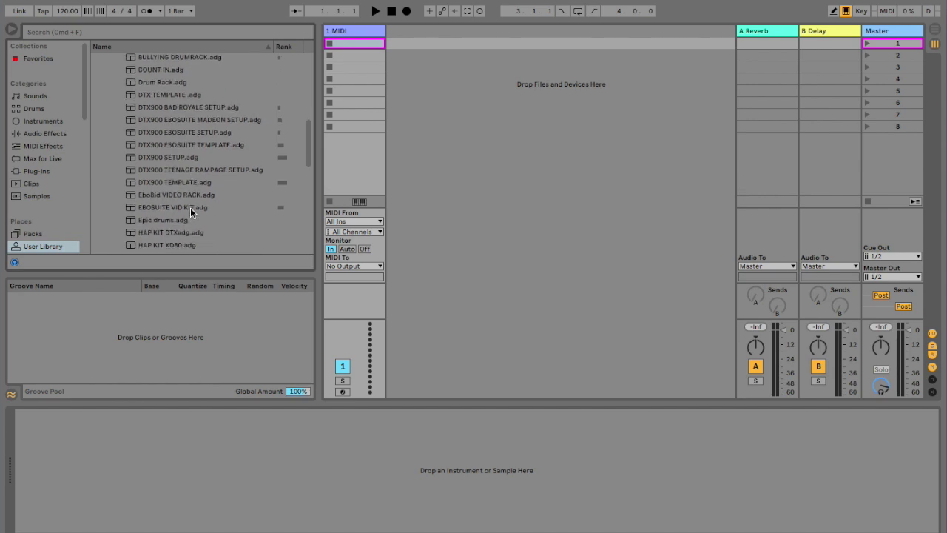
scroll(191, 165, "down", 2)
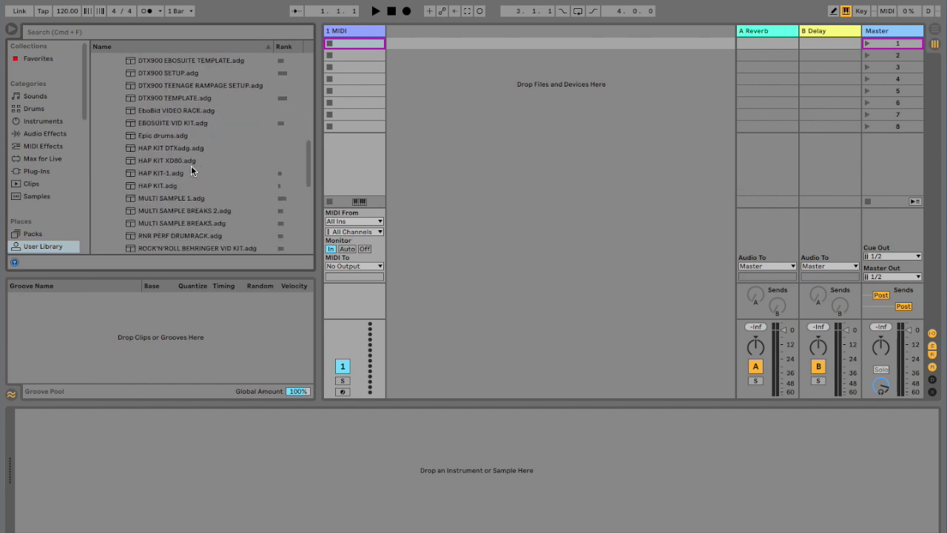
Load DTX900 TEMPLATE.adg onto track 1 and browse its snare pad and pad banks.
left_click_drag(131, 143, 363, 30)
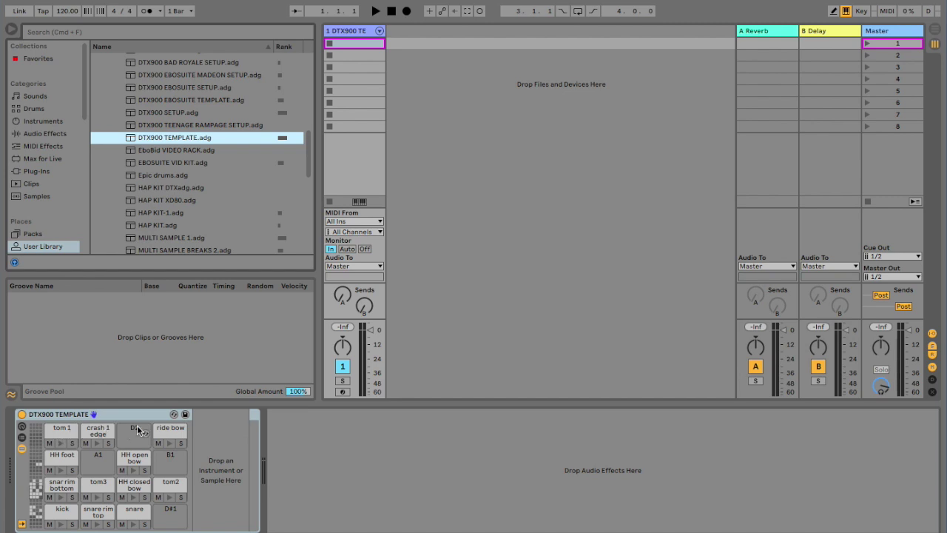
left_click(119, 518)
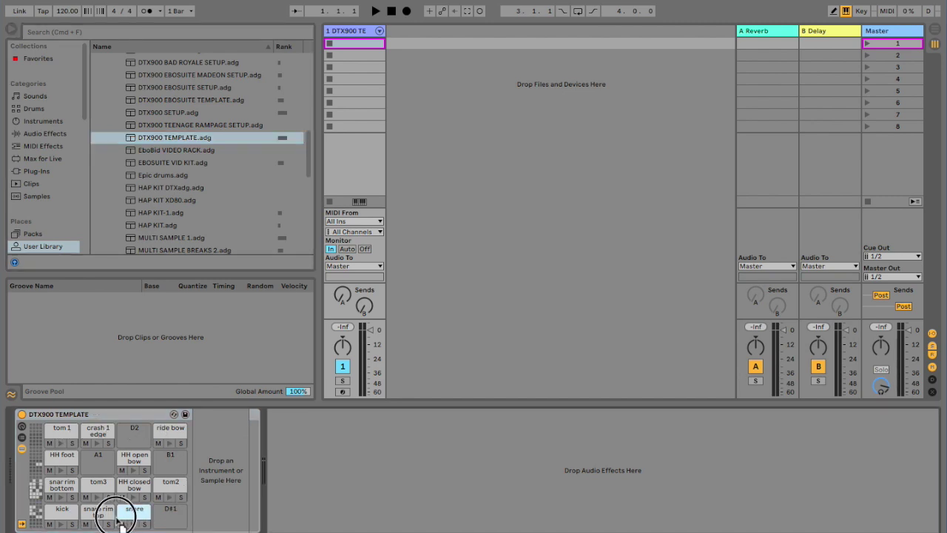
left_click(39, 515)
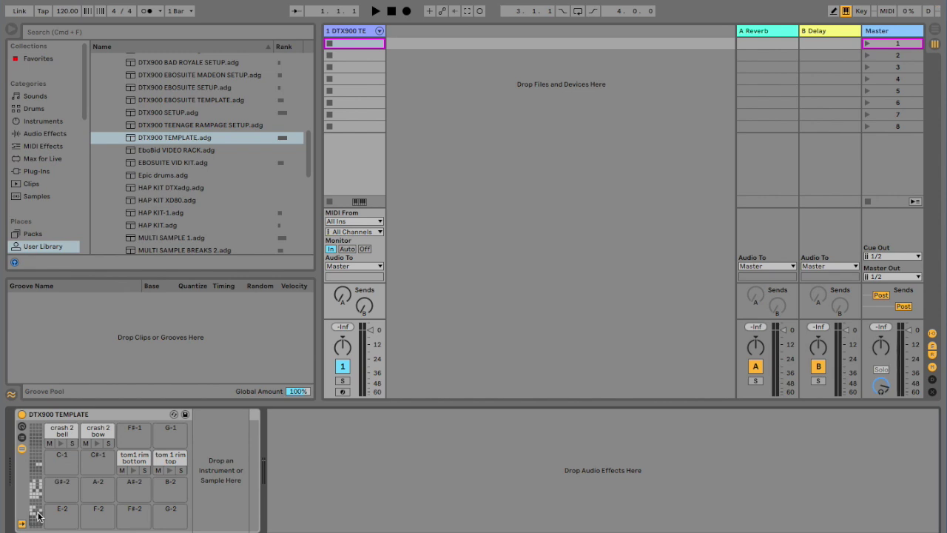
left_click(39, 493)
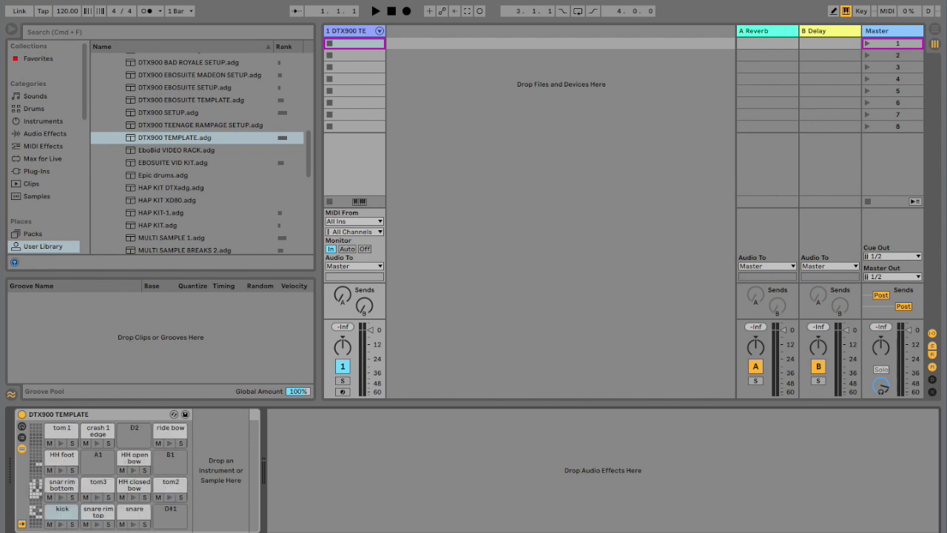